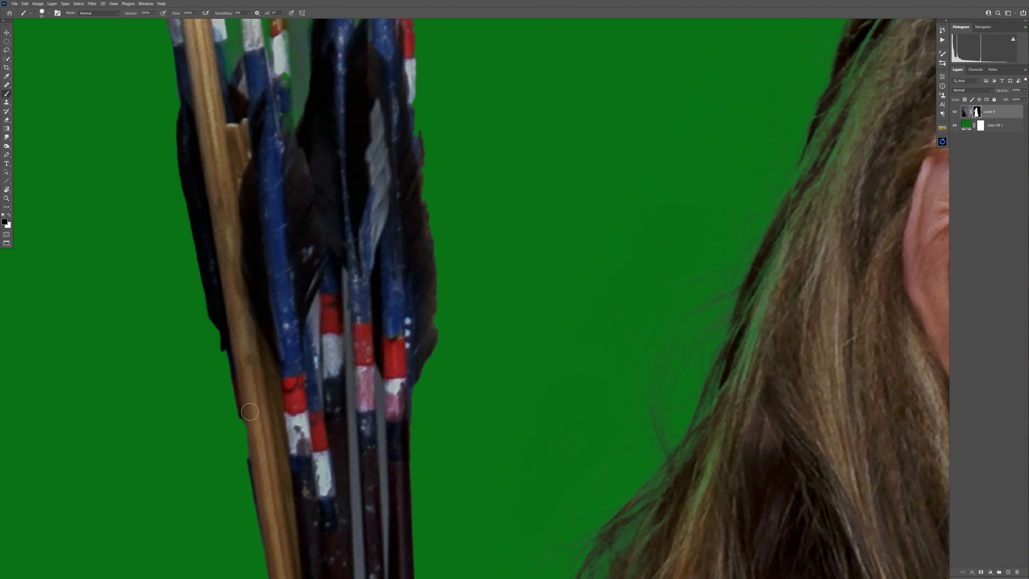
Step: Refine the archer's layer mask around the arrow shafts and tips above the quiver, erasing the fringe and restoring missing arrow tips
left_click_drag(250, 411, 239, 447)
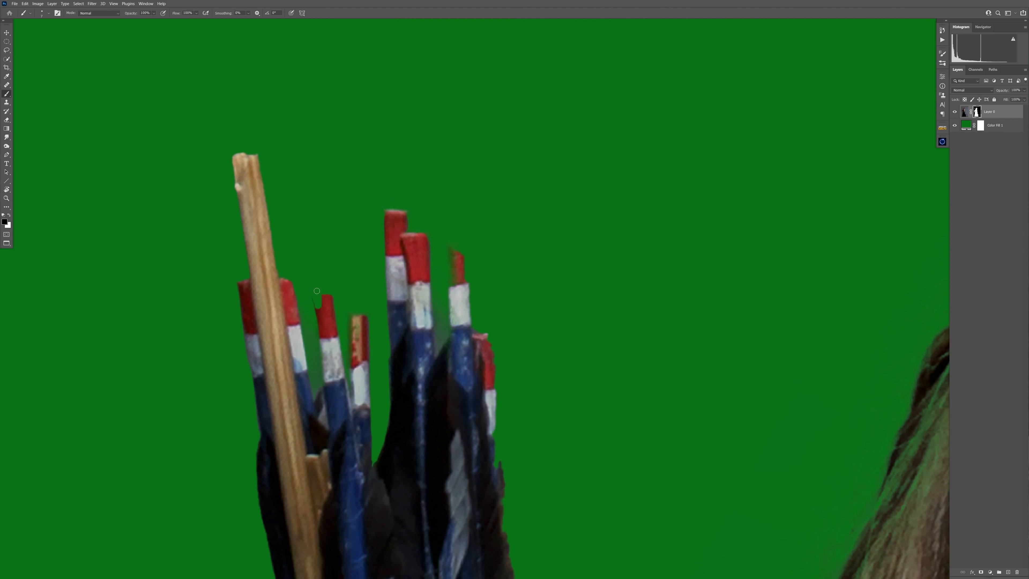
left_click_drag(377, 325, 351, 237)
key("x")
left_click_drag(335, 196, 342, 115)
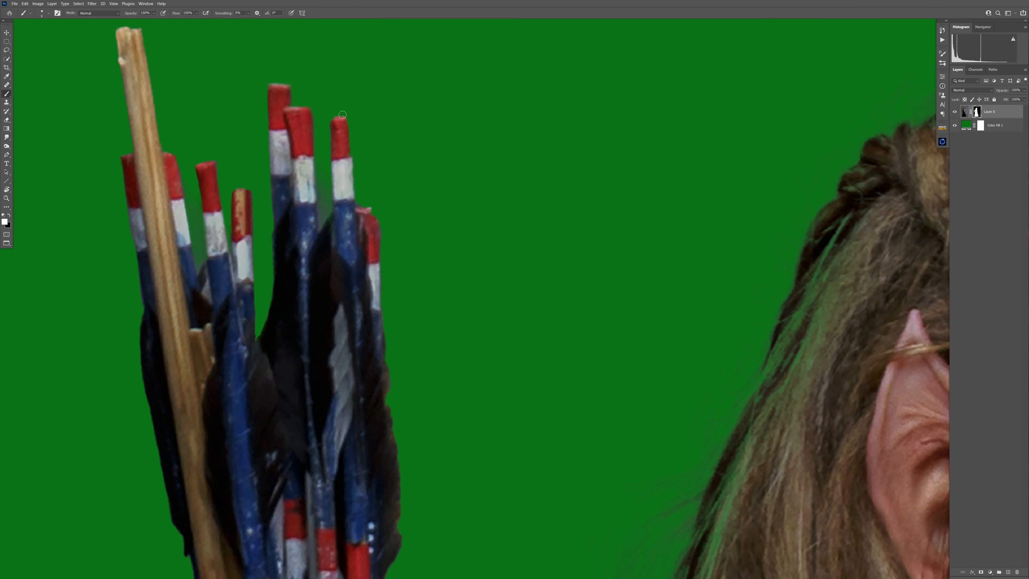
left_click_drag(330, 112, 354, 134)
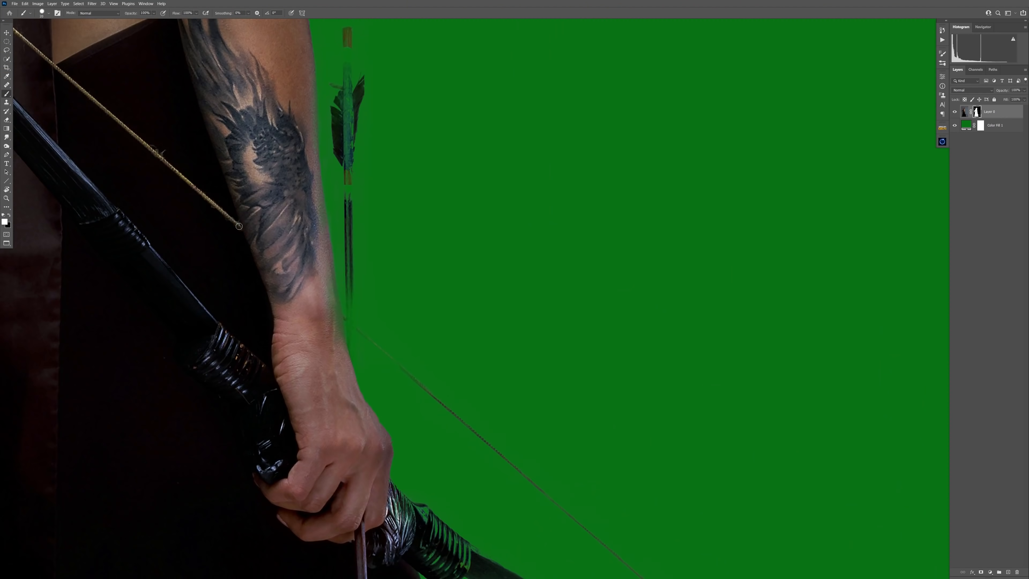
Step: Refine the archer's layer mask with a smaller brush along the bow grip and the edge of the tattooed forearm and hand
key("bracketleft")
key("bracketleft")
key("bracketleft")
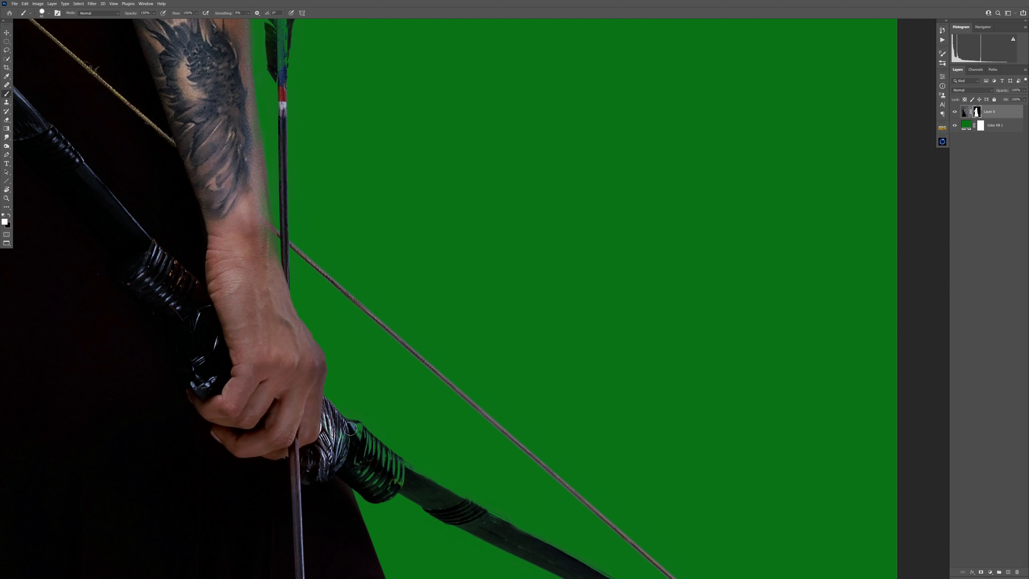
left_click_drag(350, 428, 394, 482)
left_click_drag(242, 130, 235, 289)
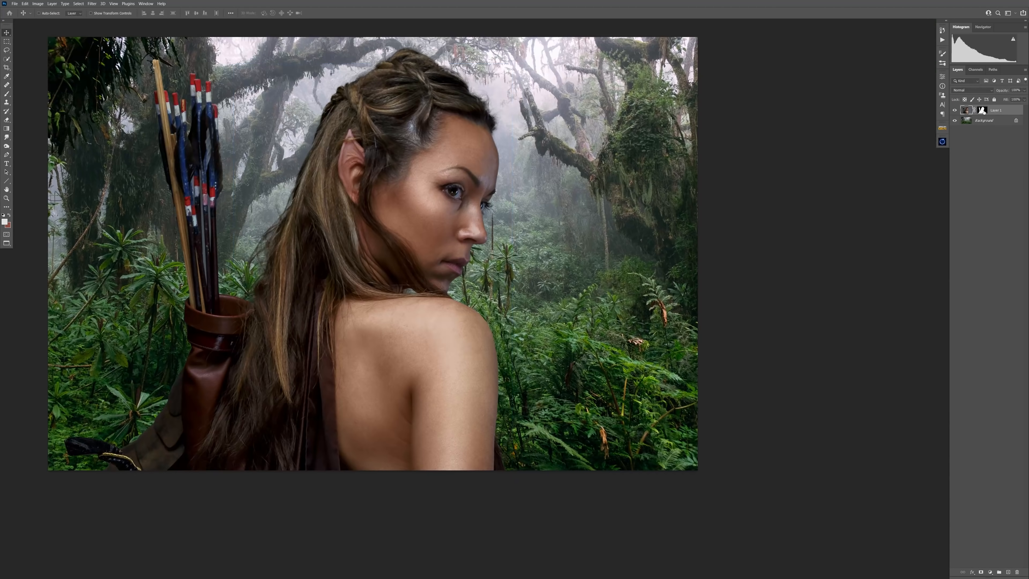
Step: Convert the masked archer layer to a smart object and mask the blurred Multiply layer over the bright misty background
right_click(981, 108)
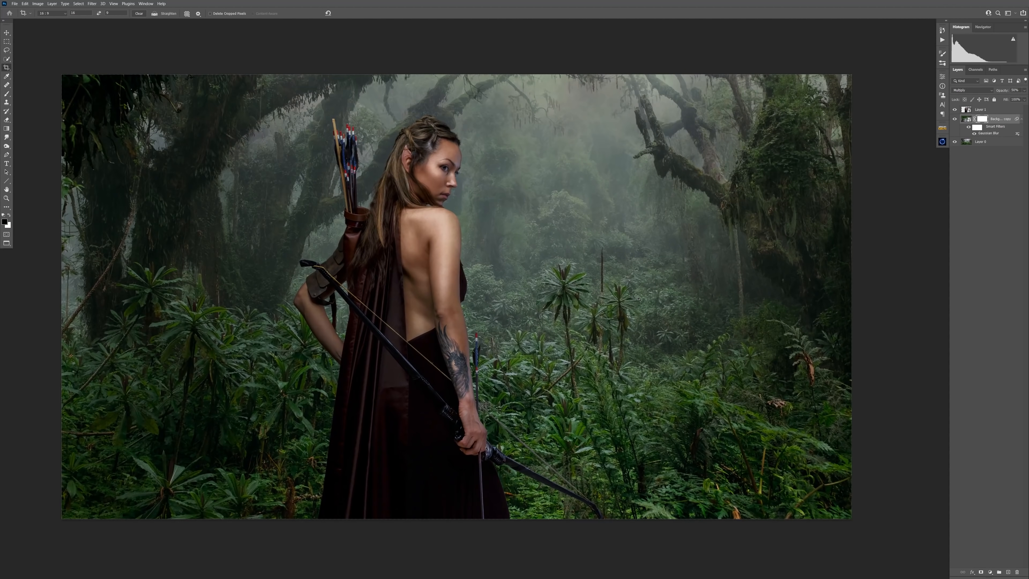
left_click_drag(606, 233, 589, 166)
left_click_drag(608, 122, 643, 264)
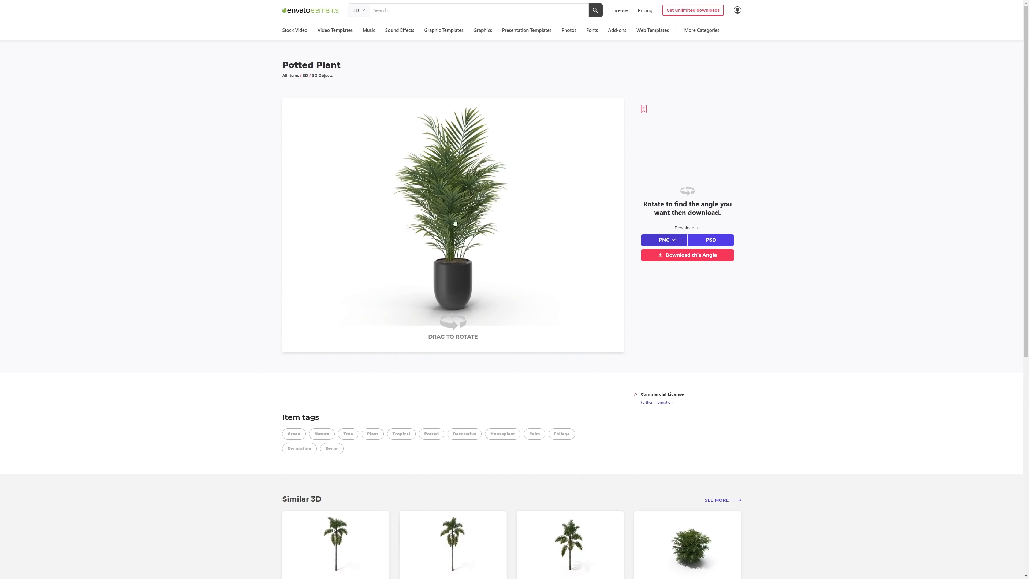
Step: Review the potted palm's page and its similar 3D plants on Envato Elements
left_click(688, 254)
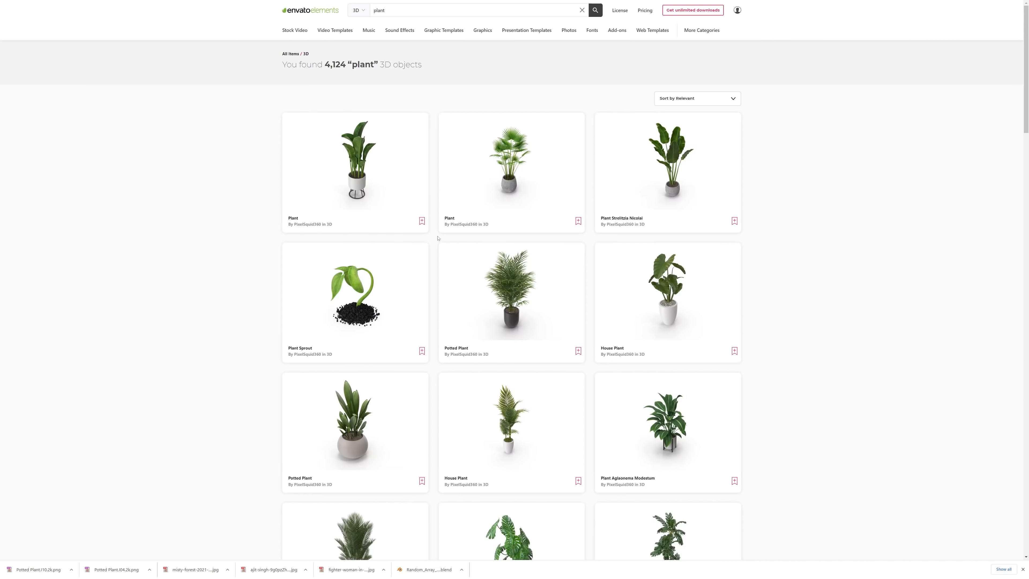
scroll(462, 249, "down", 3)
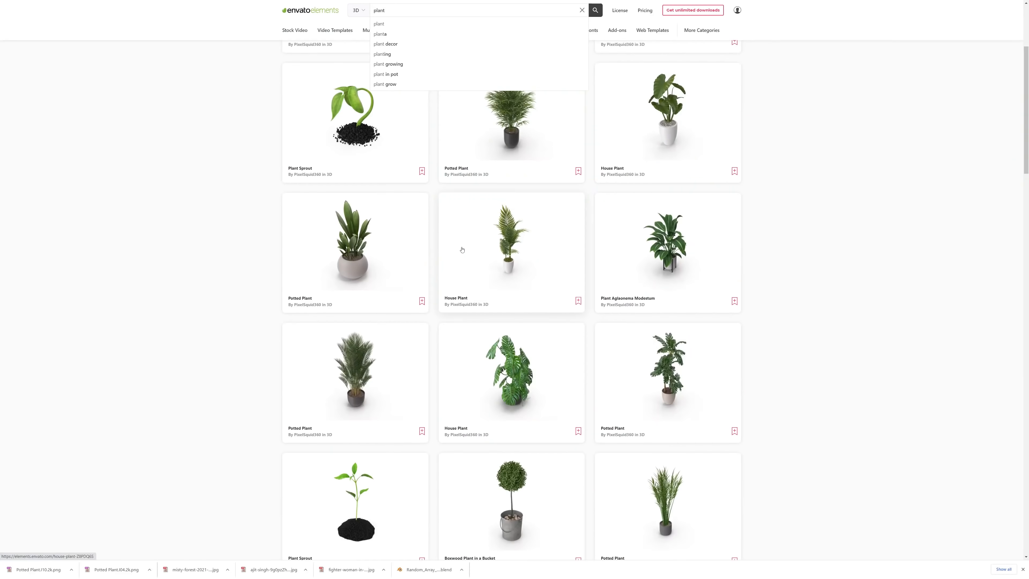
scroll(462, 249, "down", 5)
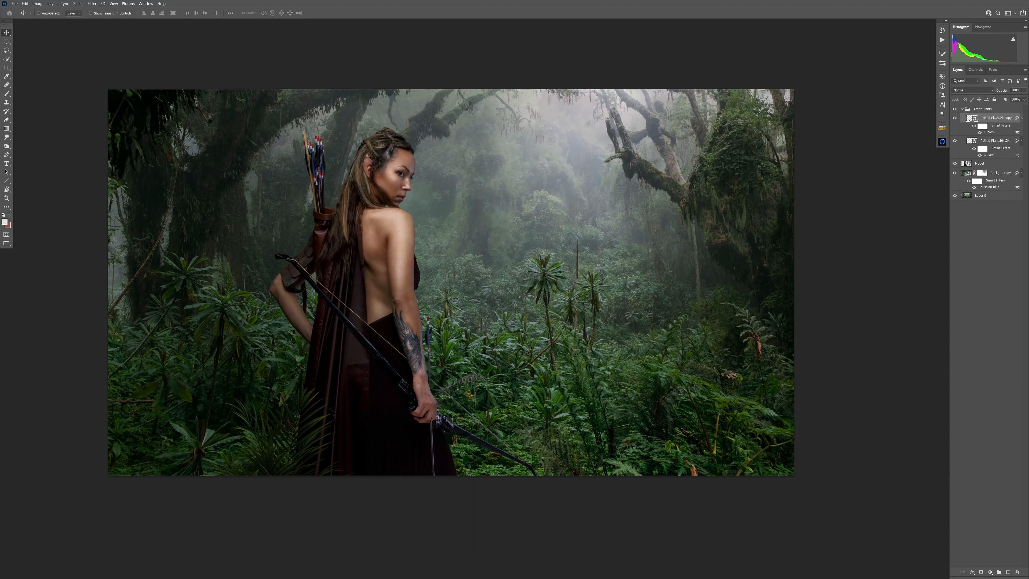
Step: Duplicate the palm plants across the bottom foreground and copy the Gaussian Blur filter between the plant layers
left_click_drag(429, 397, 489, 502)
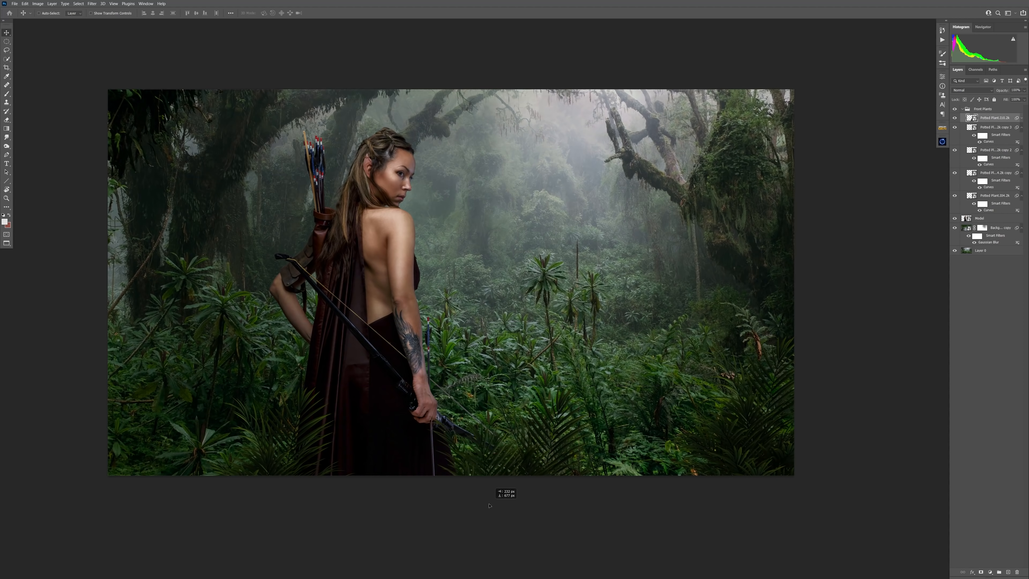
left_click_drag(557, 443, 591, 444)
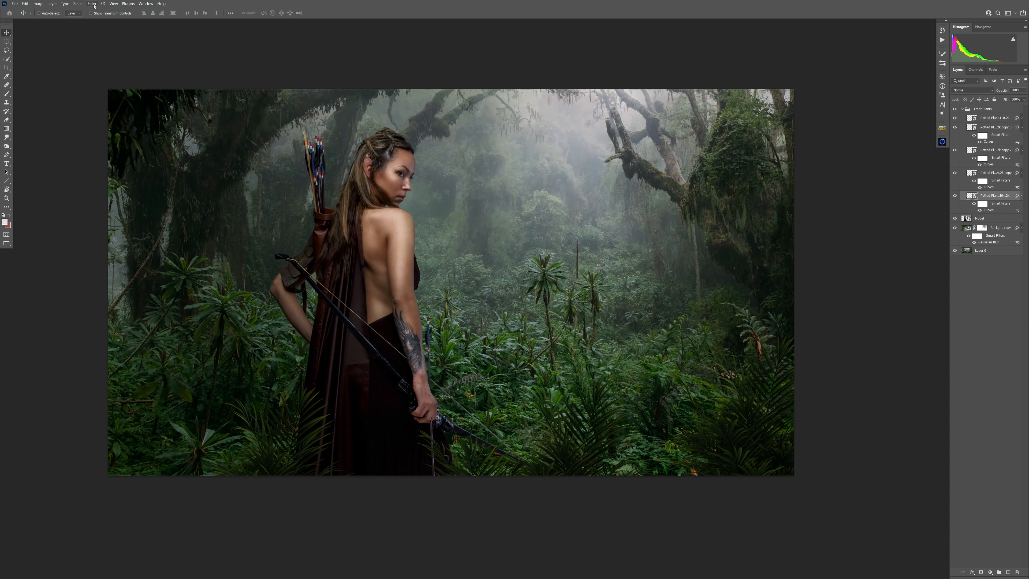
left_click_drag(998, 170, 998, 140)
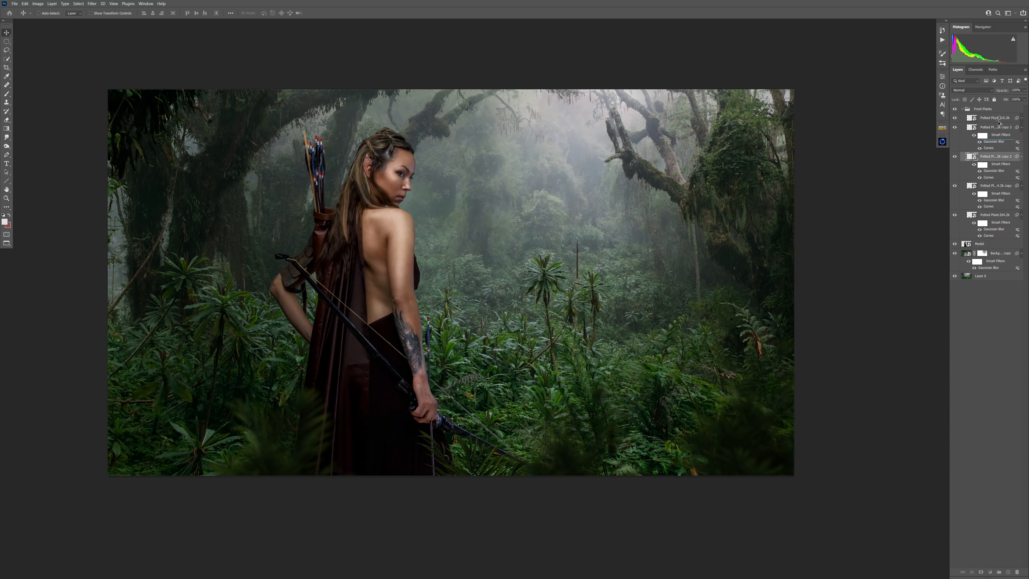
Step: Delete the selected plant copy, and duplicate, transform and arrange further palm plants along the bottom edge of the forest
key("Delete")
mouse_move(733, 430)
left_mouse_down()
mouse_move(584, 424)
mouse_move(747, 438)
left_mouse_up()
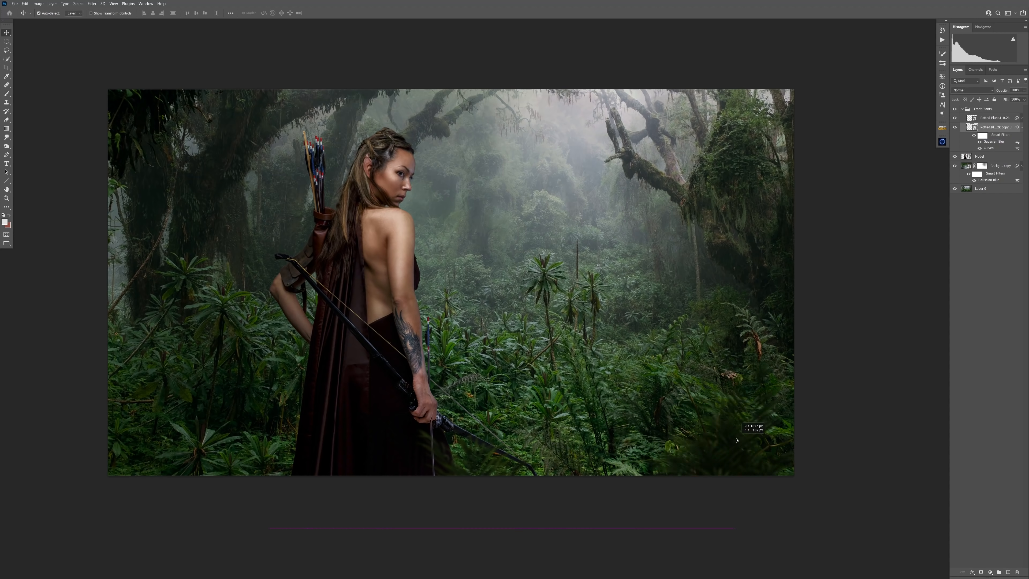
left_click_drag(747, 438, 207, 489)
left_click_drag(203, 450, 146, 467)
left_click(486, 454)
key("ctrl+t")
key("Return")
left_click_drag(507, 438, 517, 531)
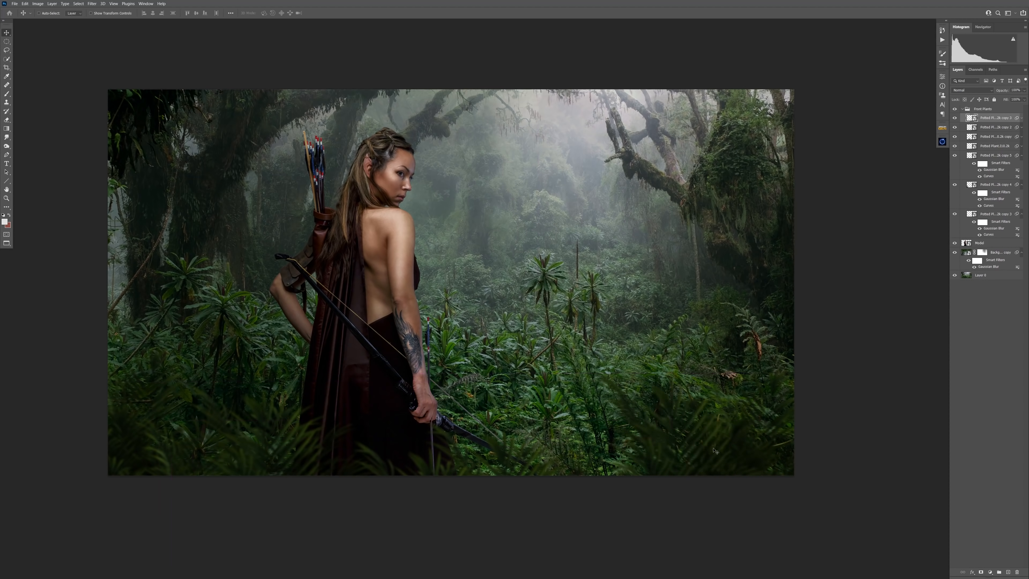
left_click_drag(608, 438, 663, 444)
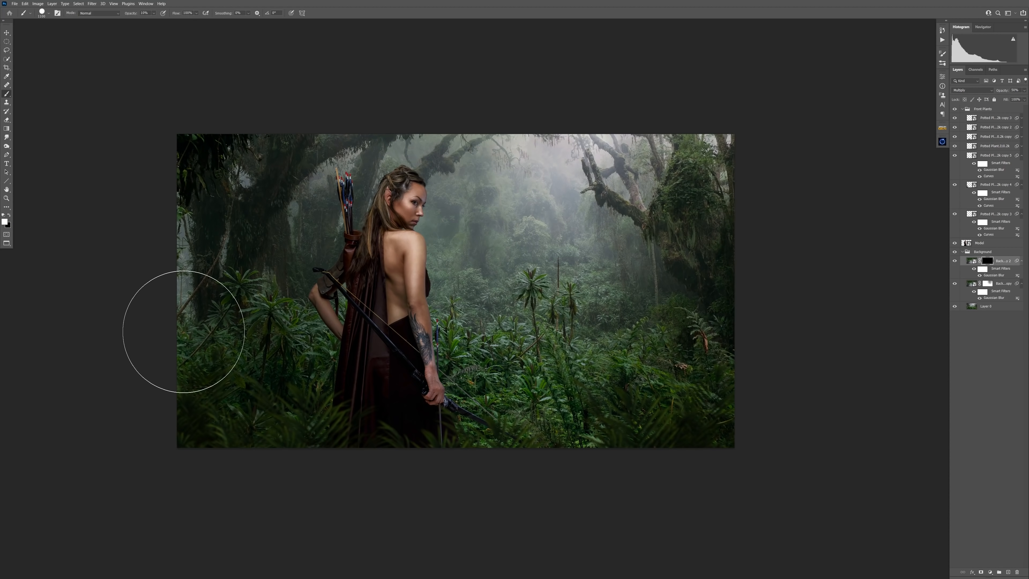
Step: Paint white on the black mask of the blurred Multiply layer to darken the forest's left side
mouse_move(202, 268)
left_mouse_down()
mouse_move(233, 220)
mouse_move(200, 199)
left_mouse_up()
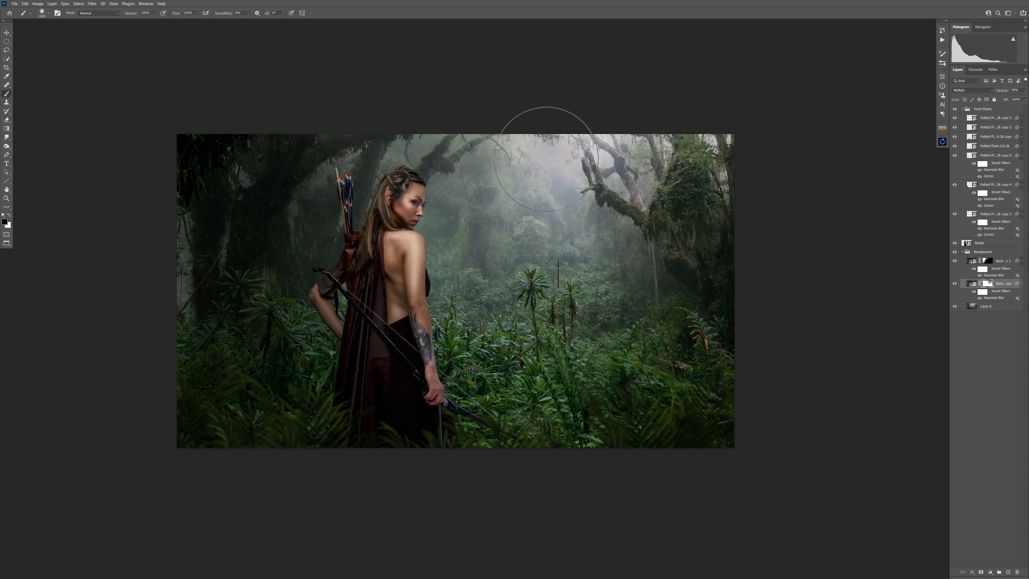
Step: Color-label the layer groups: Front Plants green, Archer red and Background yellow
right_click(994, 111)
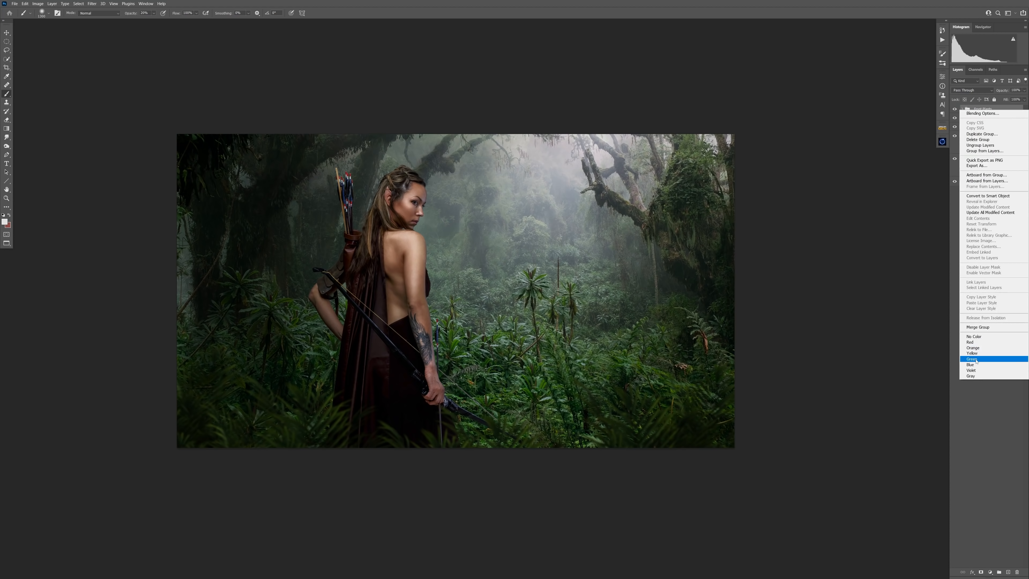
left_click(976, 359)
right_click(994, 130)
left_click(976, 379)
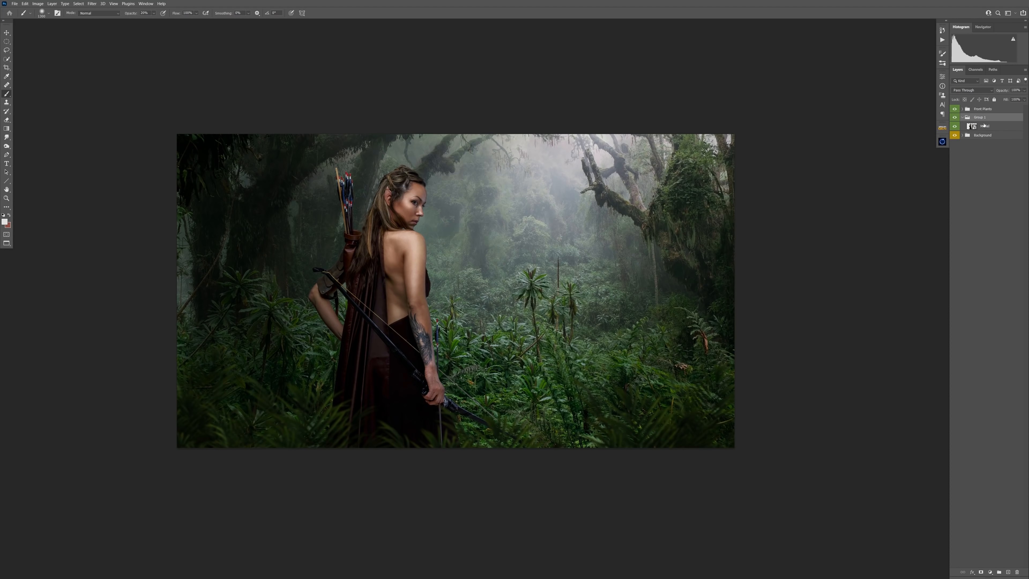
right_click(996, 115)
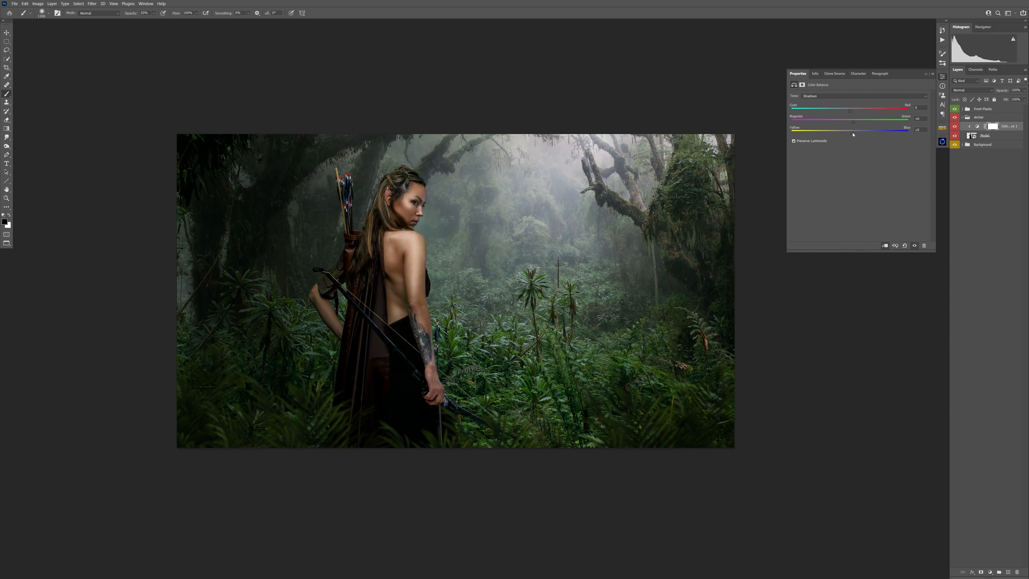
Step: Change the tone range in the archer's Color Balance adjustment and fine-tune its cyan–red balance
left_click(849, 97)
left_click(850, 111)
left_click_drag(850, 111, 851, 111)
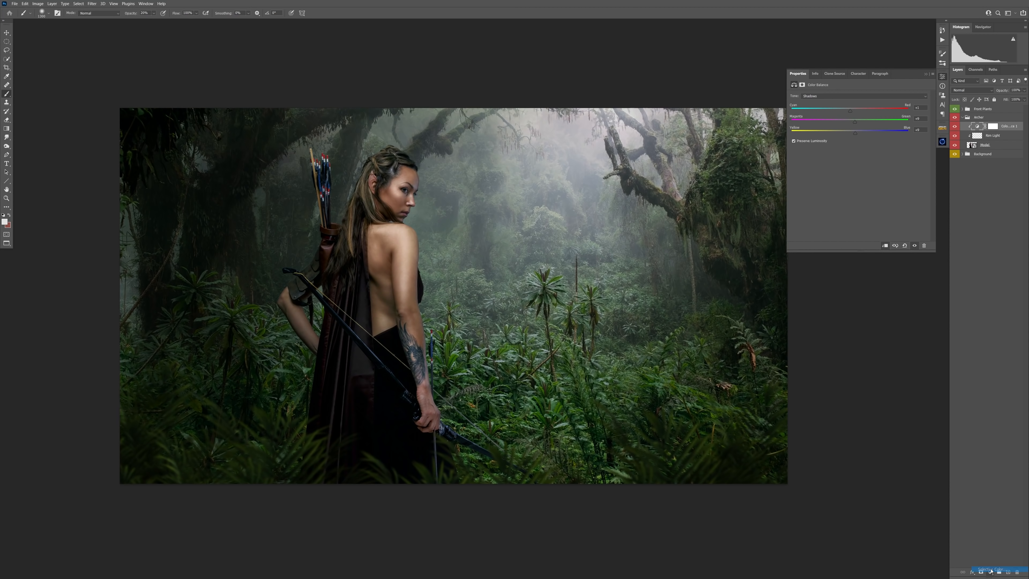
Step: Adjust the archer's Selective Color adjustment, adding cyan to the Reds and tuning further color ranges
left_click_drag(858, 118, 883, 118)
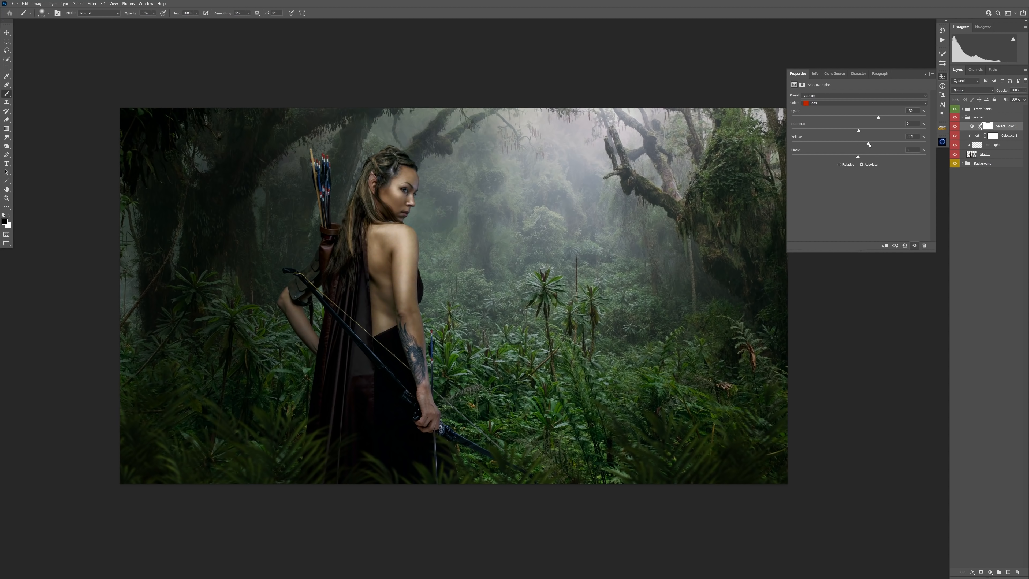
left_click(862, 103)
left_click(859, 115)
left_click(852, 103)
left_click(851, 131)
left_click(855, 103)
left_click(859, 137)
left_click(862, 103)
left_click(859, 142)
left_click_drag(865, 131, 857, 130)
Step: Add a gray layer and a Hue/Saturation adjustment above the Front Plants group as a hue check, and toggle the check's visibility
left_click(993, 110)
key("F2")
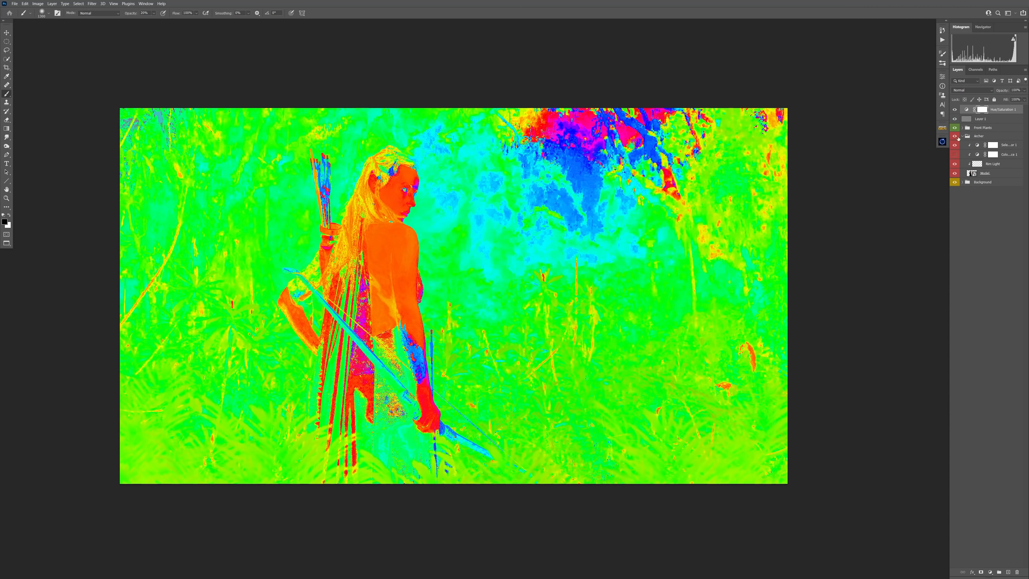
left_click(955, 112)
left_click(955, 112)
left_click(954, 112)
left_click(955, 112)
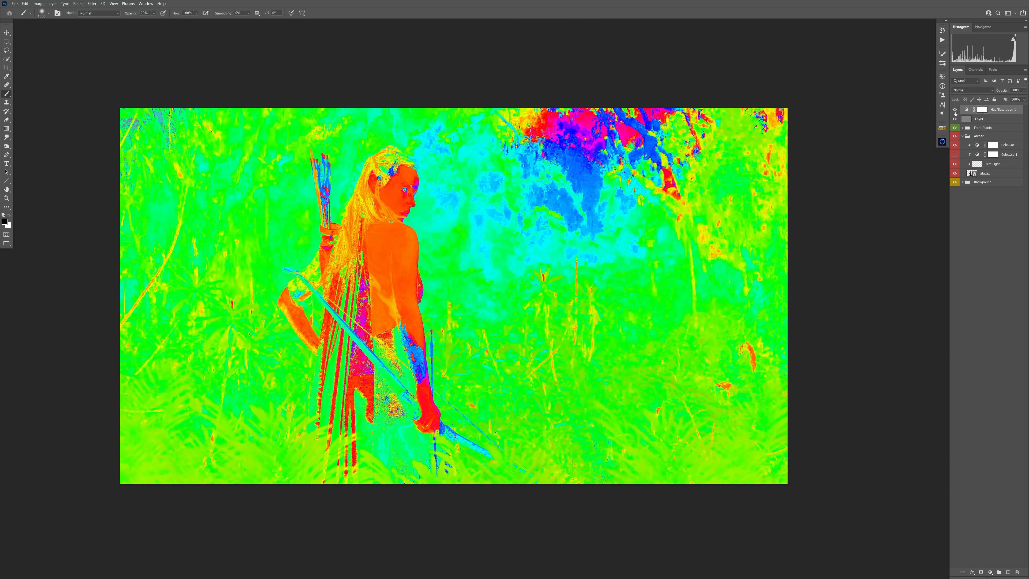
Step: Reopen the archer's upper Selective Color adjustment and choose another color range to match her hues to the forest
double_click(977, 145)
left_click(853, 103)
left_click(849, 141)
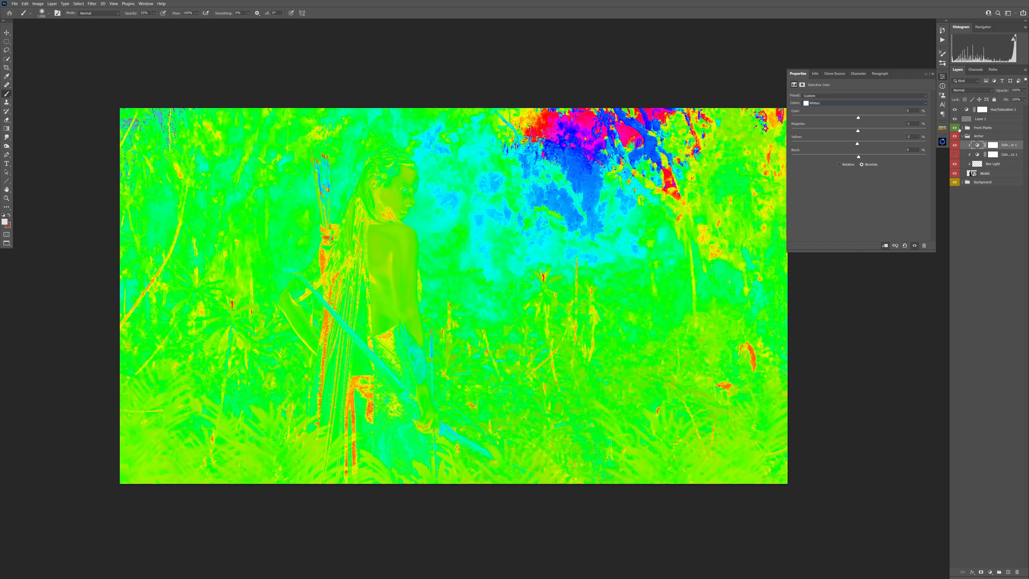
Step: Hide the gray and Hue/Saturation check layers and fine-tune a color range in the archer's Selective Color adjustment
left_click(955, 110)
left_click_drag(955, 109, 954, 119)
left_click(853, 103)
left_click(849, 146)
mouse_move(858, 131)
left_mouse_down()
mouse_move(846, 144)
mouse_move(863, 118)
left_mouse_up()
left_click_drag(862, 118, 861, 118)
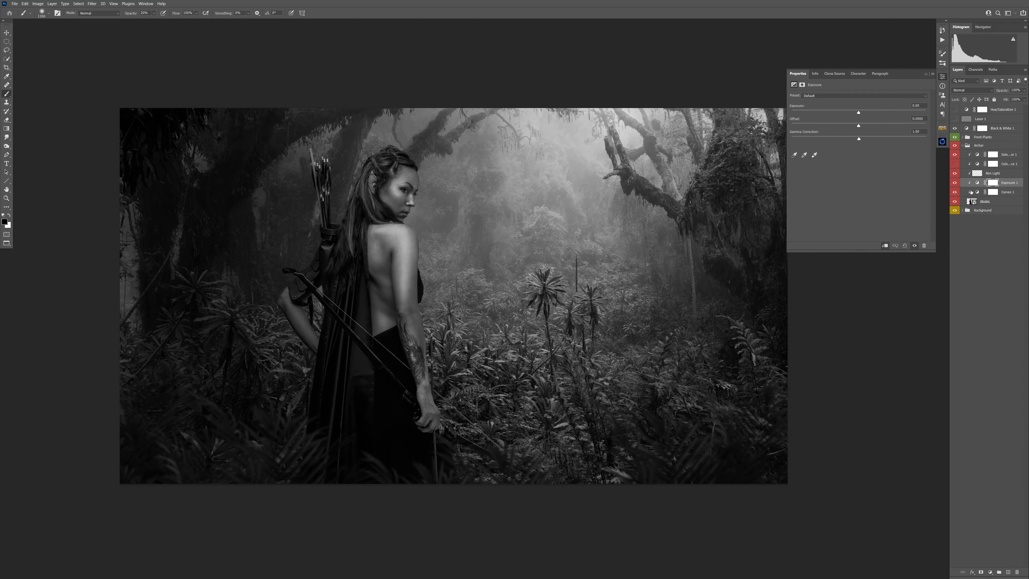
Step: Arrange the clipped Exposure and Curves adjustments with Exposure below Curves, directly above the model layer
left_click_drag(970, 192, 972, 195)
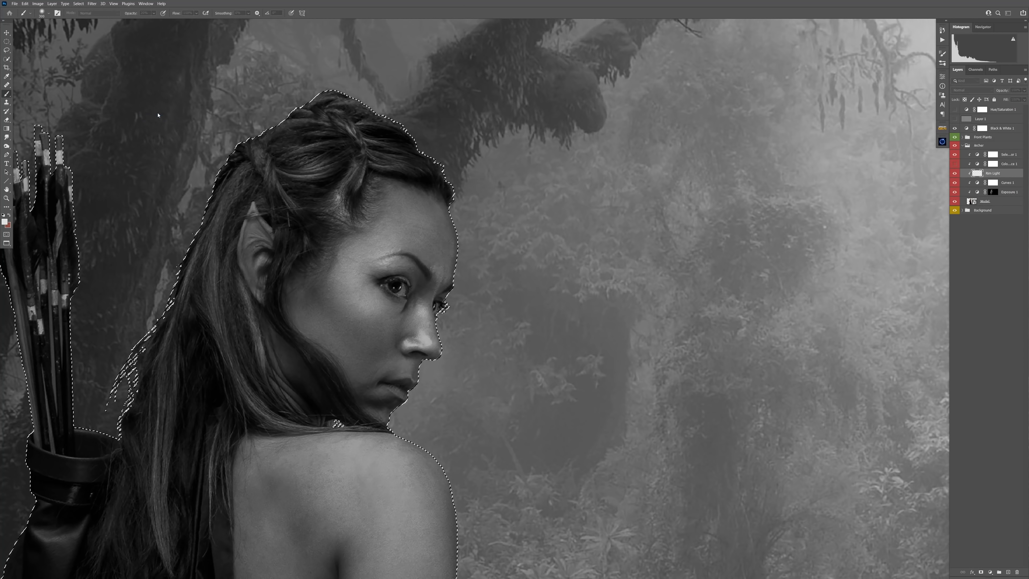
Step: Feather the selection around the archer
left_click(78, 3)
key("Escape")
left_click(76, 3)
mouse_move(93, 104)
left_click(161, 127)
key("Return")
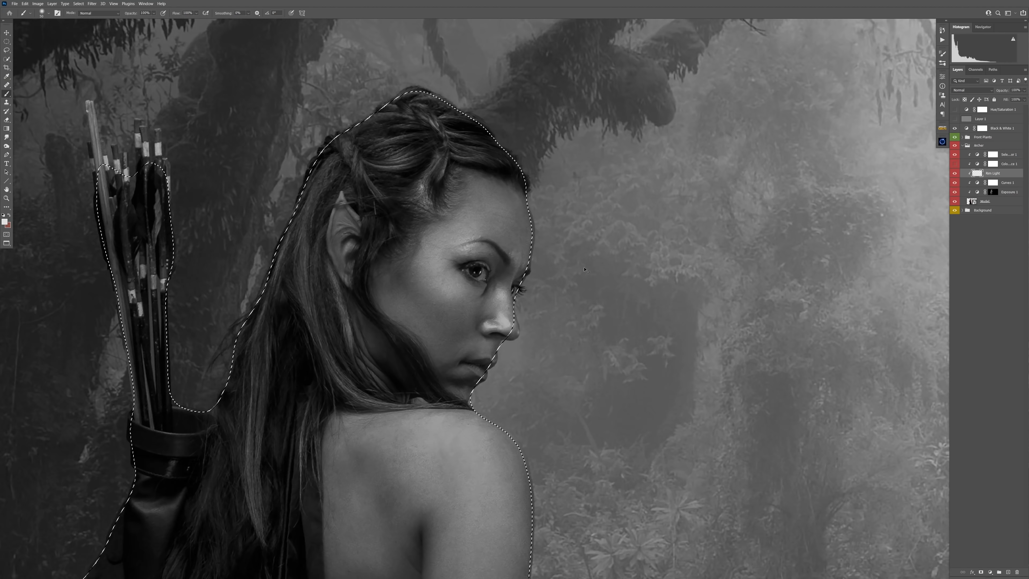
Step: Paint a white rim light along the archer's forehead, nose, lips and chin on the rim light layer
left_click_drag(527, 188, 515, 310)
left_click_drag(515, 310, 516, 336)
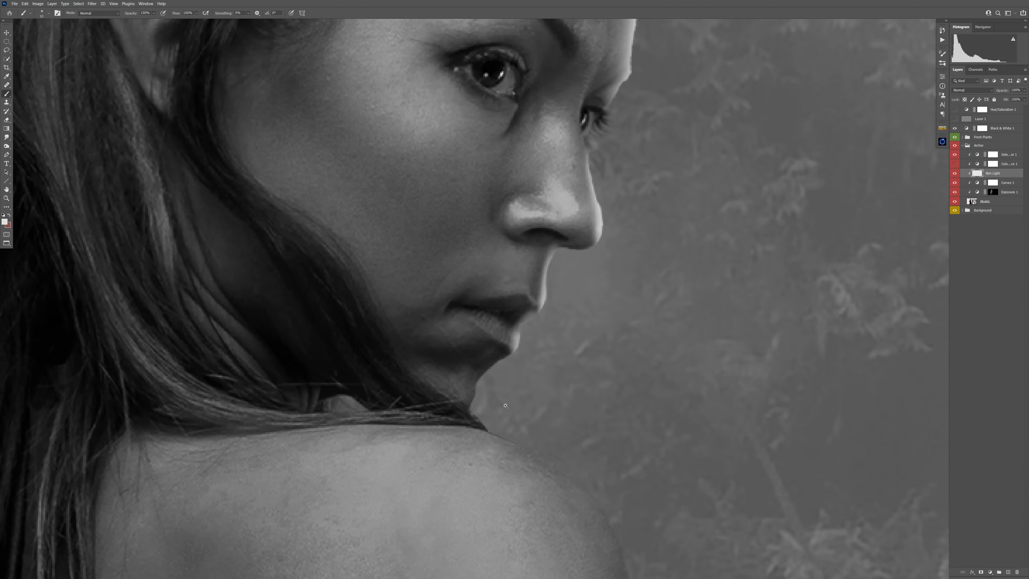
left_click_drag(449, 182, 422, 267)
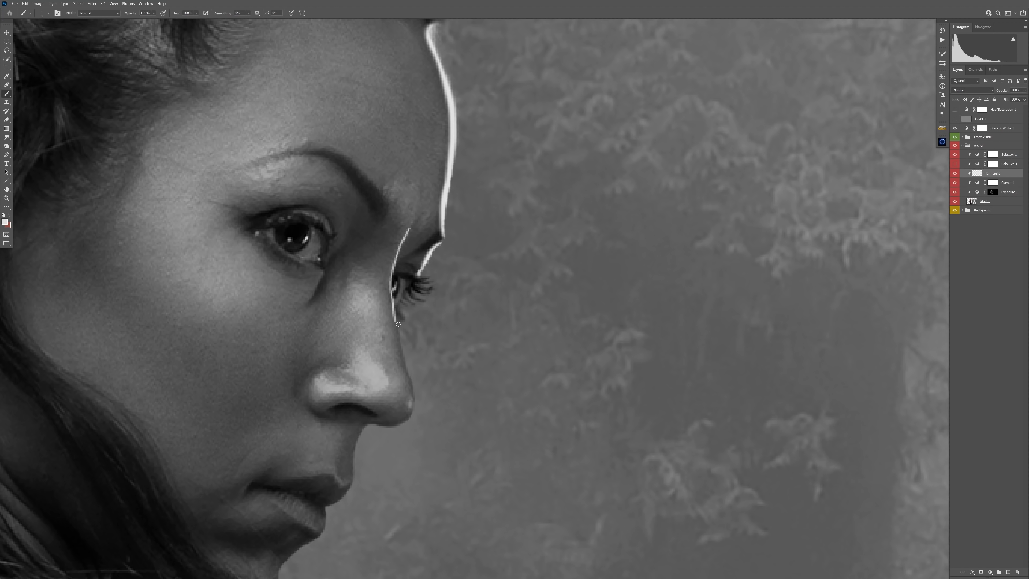
left_click_drag(358, 444, 352, 483)
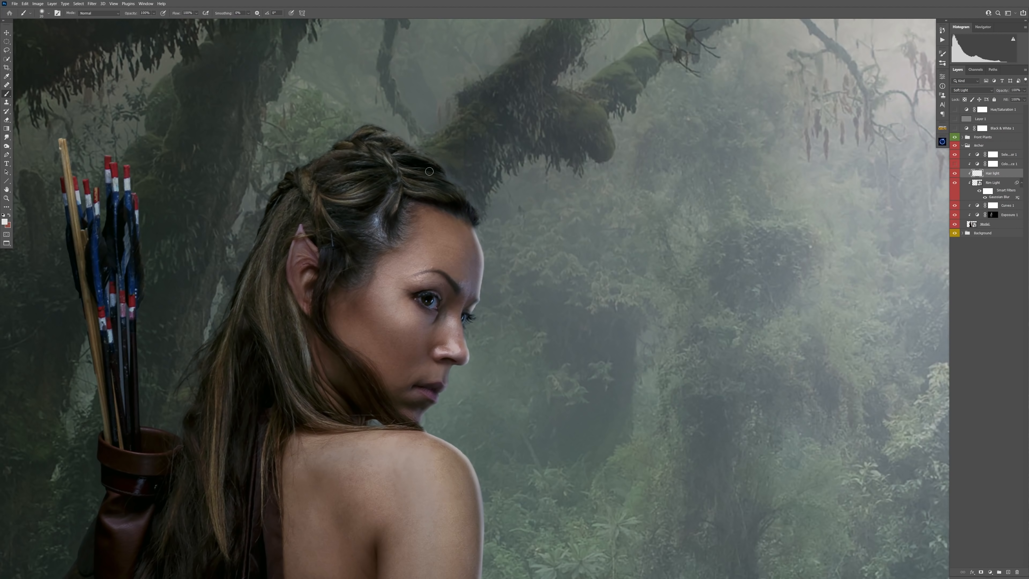
Step: Paint soft highlights over the braided hair at the archer's crown on the Soft Light hair light layer
mouse_move(477, 189)
left_mouse_down()
mouse_move(455, 163)
mouse_move(422, 157)
left_mouse_up()
scroll(411, 137, "up", 5)
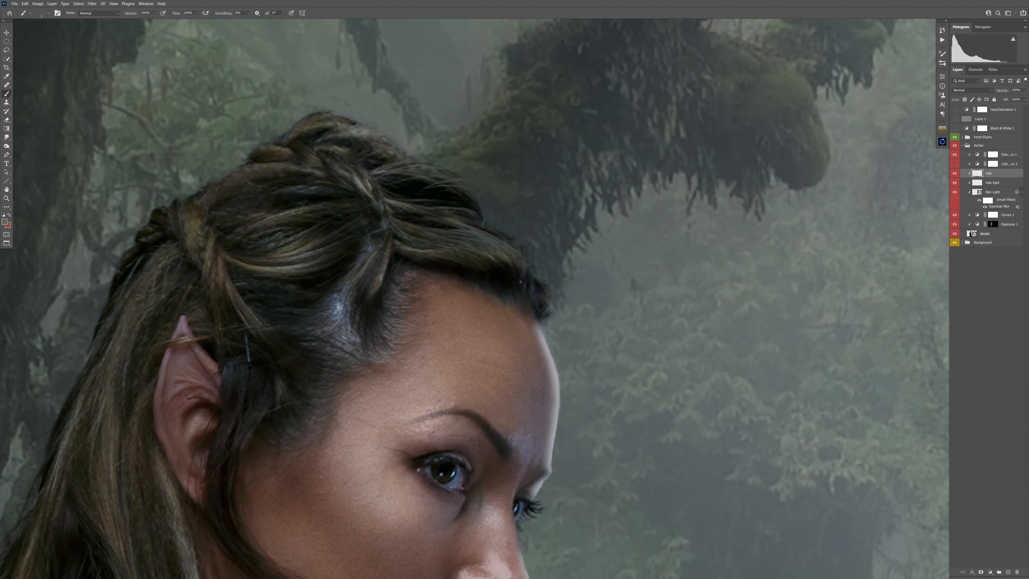
Step: Lower the curve in the archer's Curves adjustment and paint on its mask along her back and arm
key("h")
key("ctrl+0")
double_click(977, 215)
left_click_drag(864, 156, 863, 162)
left_click(994, 215)
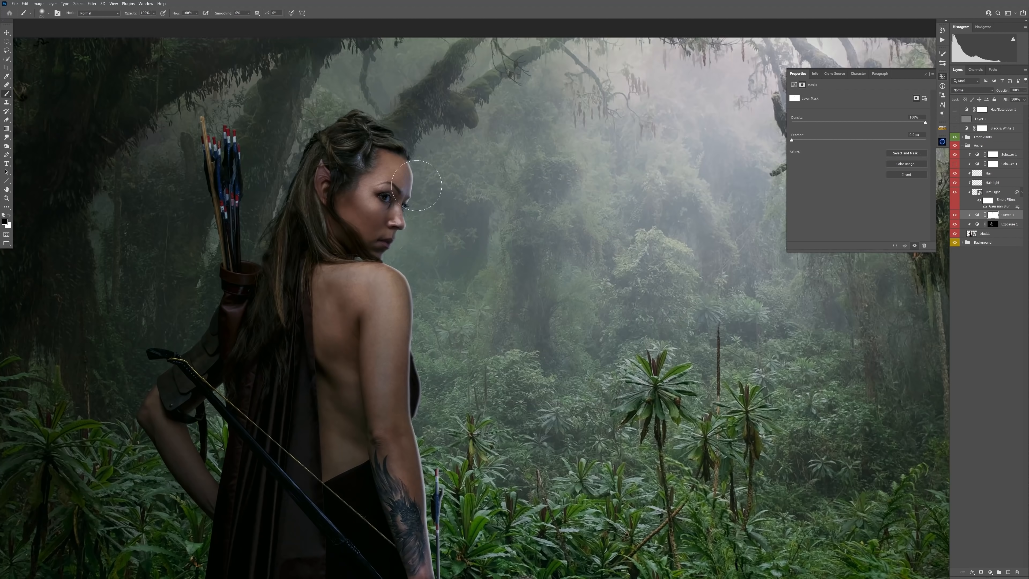
left_click_drag(416, 185, 417, 410)
left_click_drag(434, 294, 422, 210)
Step: Reduce the brush size and add a layer mask to the archer's rim light layer
scroll(413, 300, "up", 2)
key("bracketleft")
key("bracketleft")
key("bracketleft")
key("bracketleft")
key("bracketleft")
key("bracketleft")
left_click(992, 192)
left_click(981, 572)
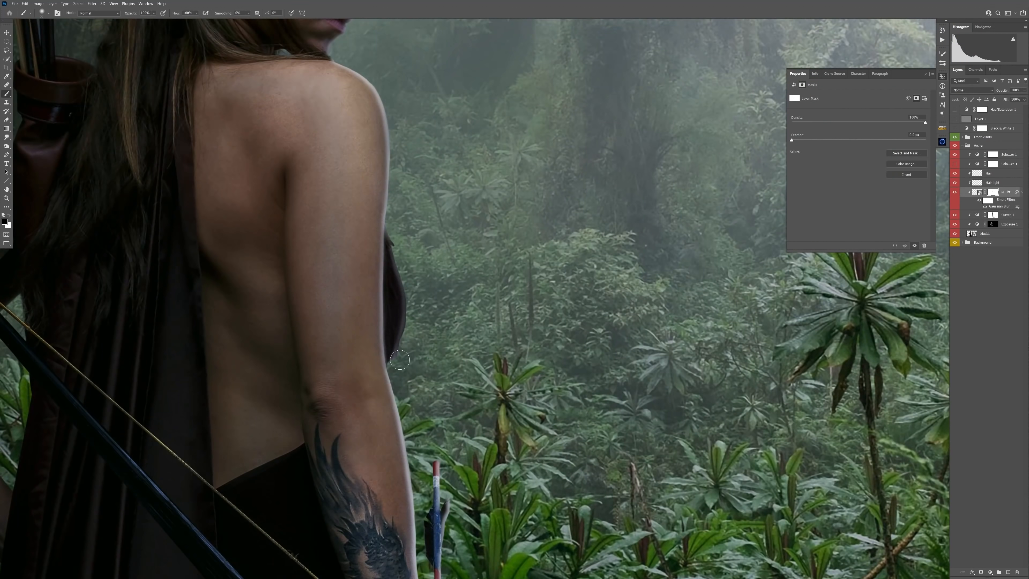
scroll(391, 173, "down", 8)
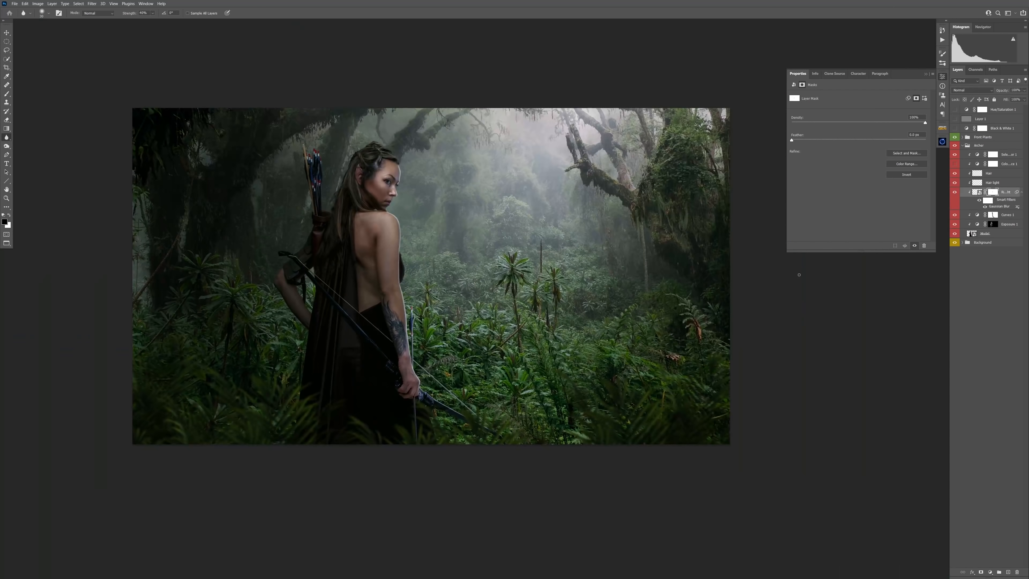
Step: Add a clipped Hue/Saturation adjustment above the archer's Selective Color layer, lower its saturation and invert its mask
left_click(1005, 154)
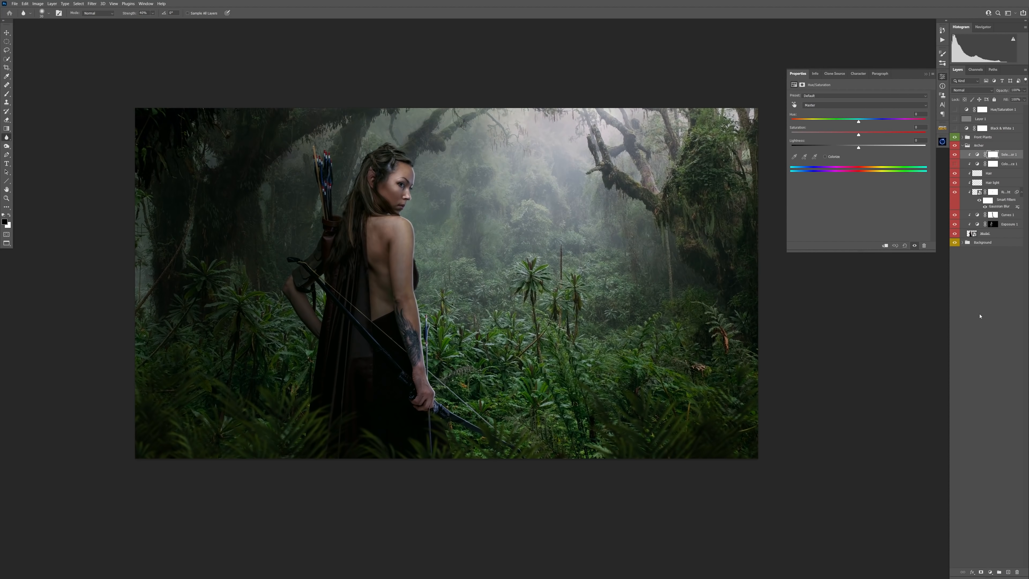
key("ctrl+i")
key("b")
scroll(386, 230, "up", 3)
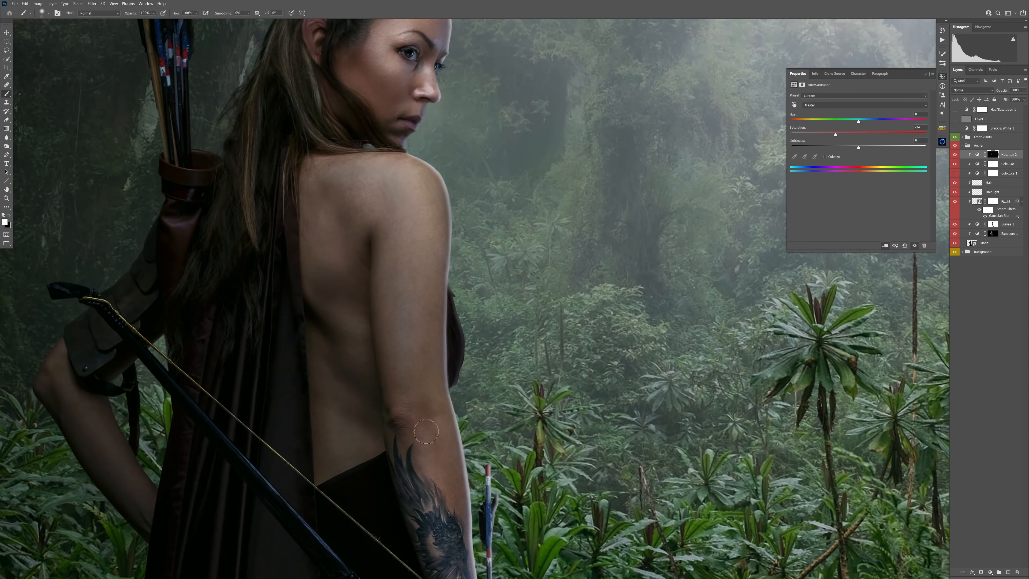
Step: Paint white with a larger brush on the Hue/Saturation mask to desaturate the skin on the archer's back and arm
key("bracketright")
key("bracketright")
key("bracketright")
key("bracketright")
left_click_drag(376, 194, 376, 341)
left_click_drag(310, 225, 366, 181)
left_click_drag(446, 465, 492, 117)
scroll(405, 203, "down", 5)
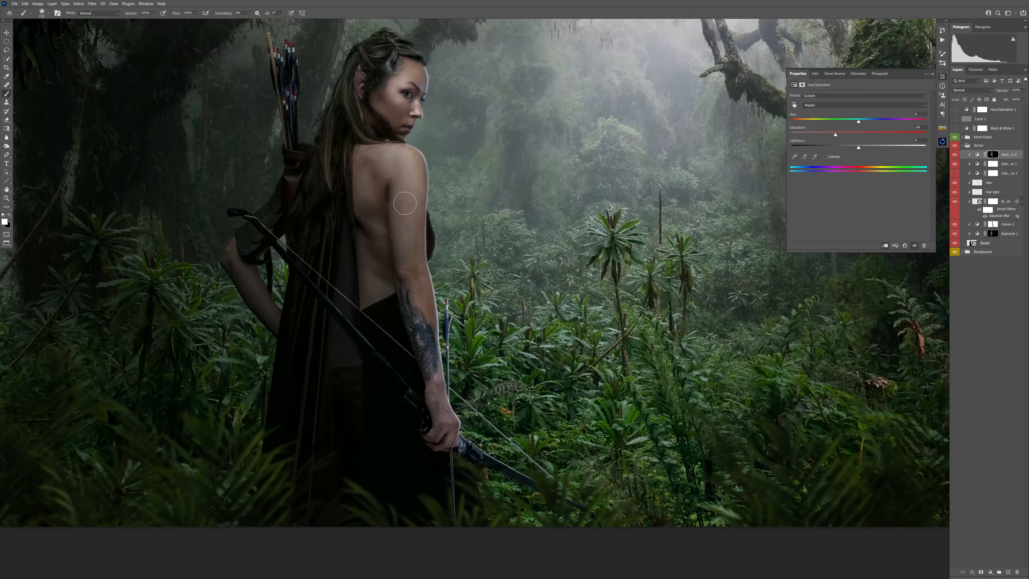
scroll(405, 389, "down", 2)
left_click(926, 74)
scroll(369, 170, "up", 4)
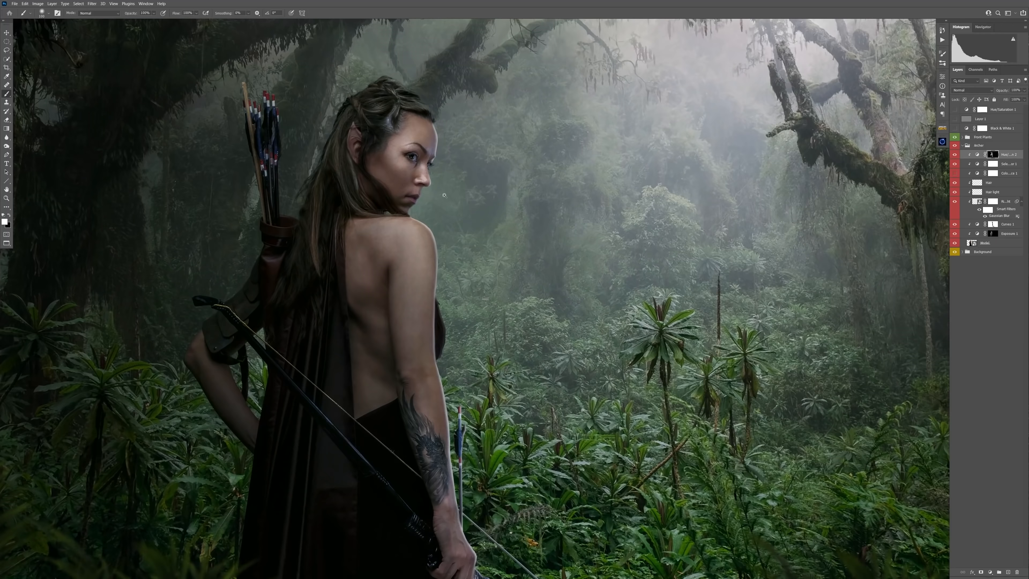
key("bracketright")
key("bracketright")
scroll(389, 154, "down", 4)
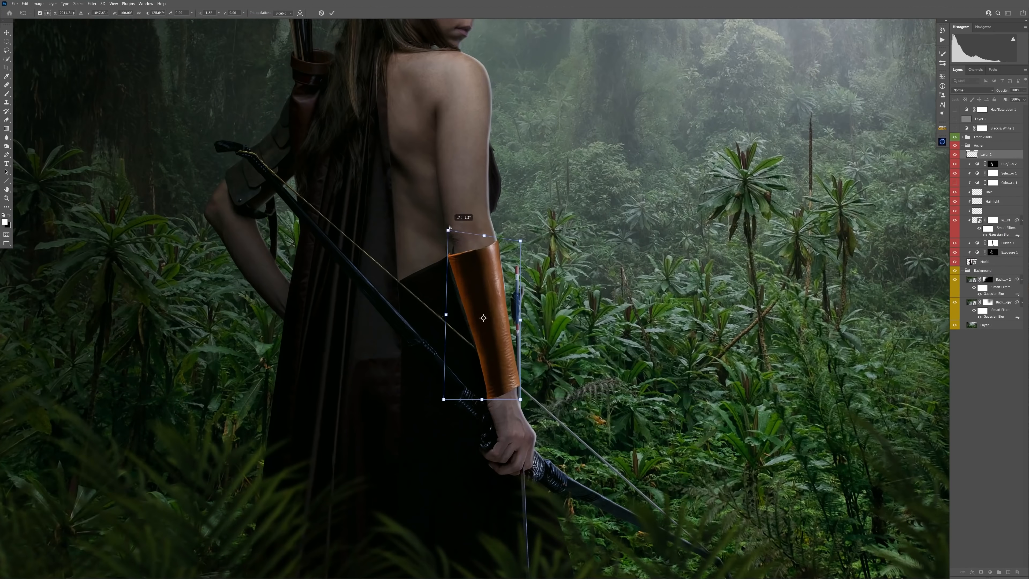
scroll(482, 320, "up", 5)
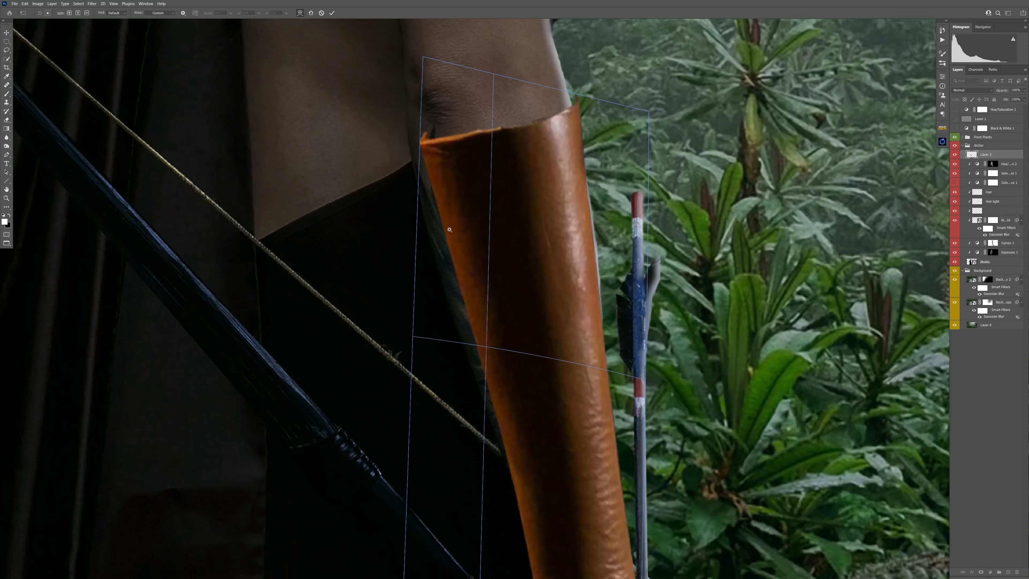
scroll(486, 284, "down", 5)
scroll(526, 243, "up", 5)
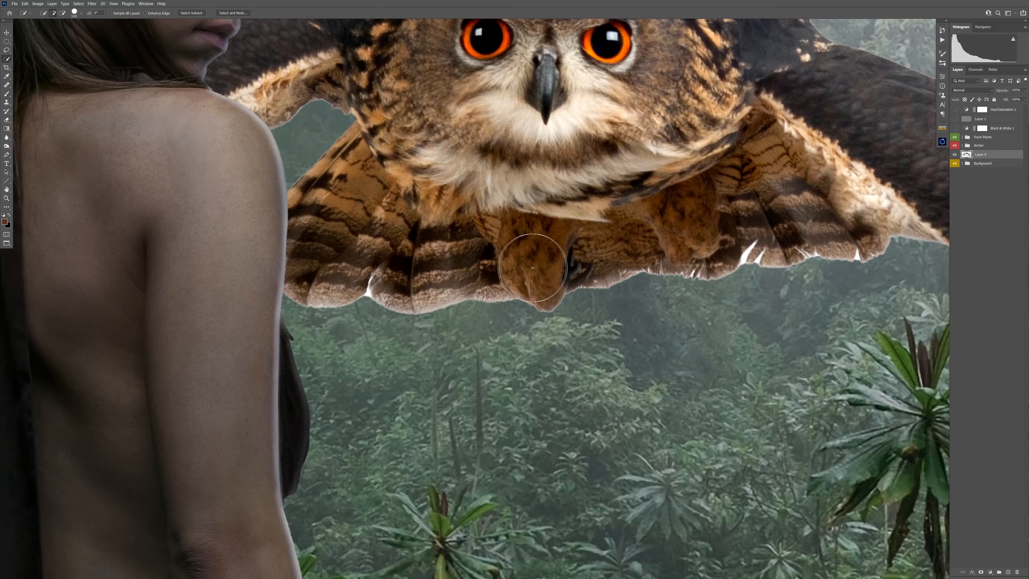
Step: Cut out the flying owl with Select and Mask and scale it down in the misty gap between the trees, above the background
key("ctrl+alt+r")
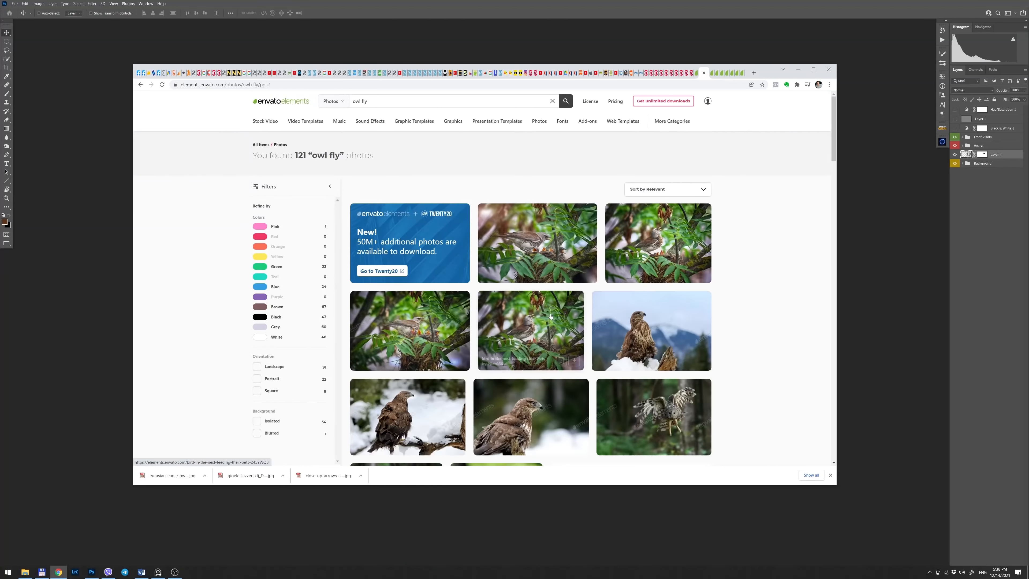
Step: Switch to Envato Elements in the browser and look through the "owl fly" photos for flying owls
scroll(550, 315, "down", 10)
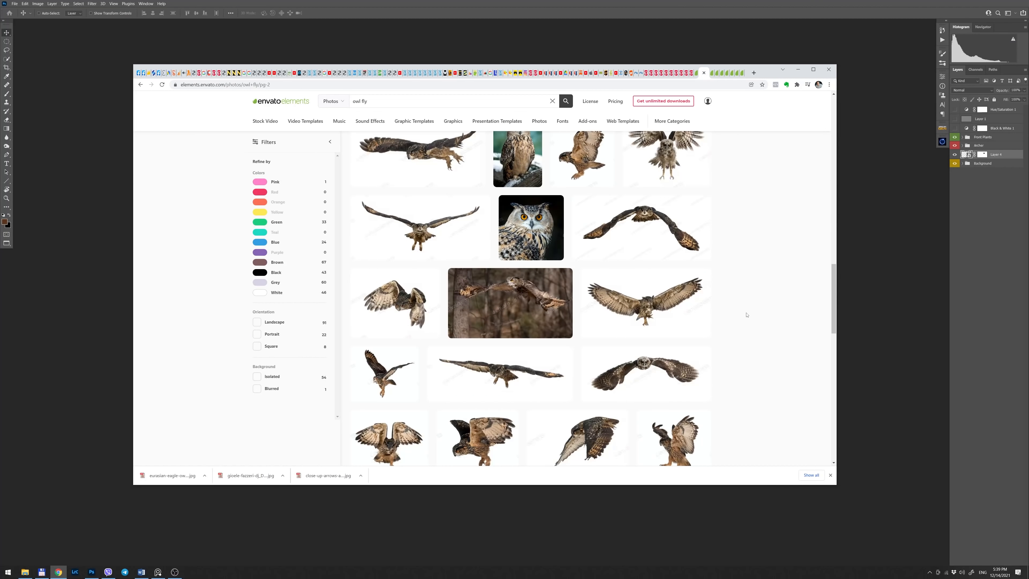
scroll(420, 231, "down", 6)
left_click(482, 381)
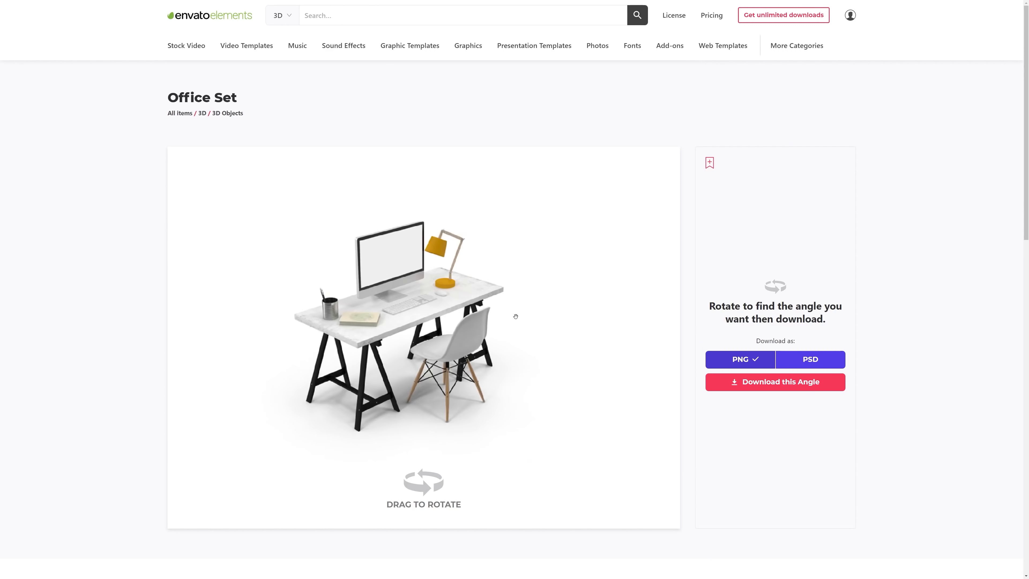
Step: Explore the 3D tool models on Envato Elements and look through the "fantasy" fonts
left_click_drag(515, 316, 480, 309)
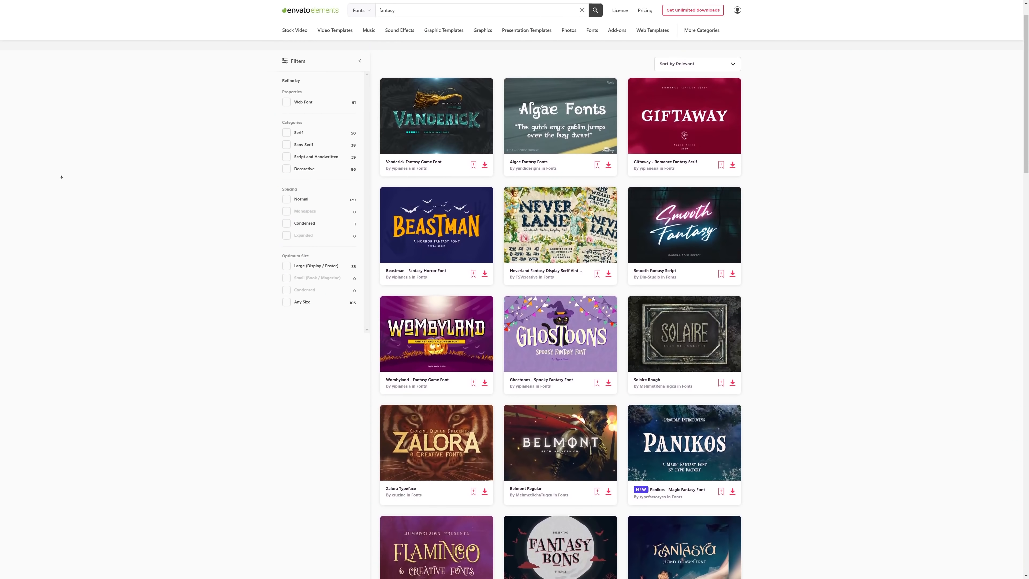
scroll(62, 177, "down", 3)
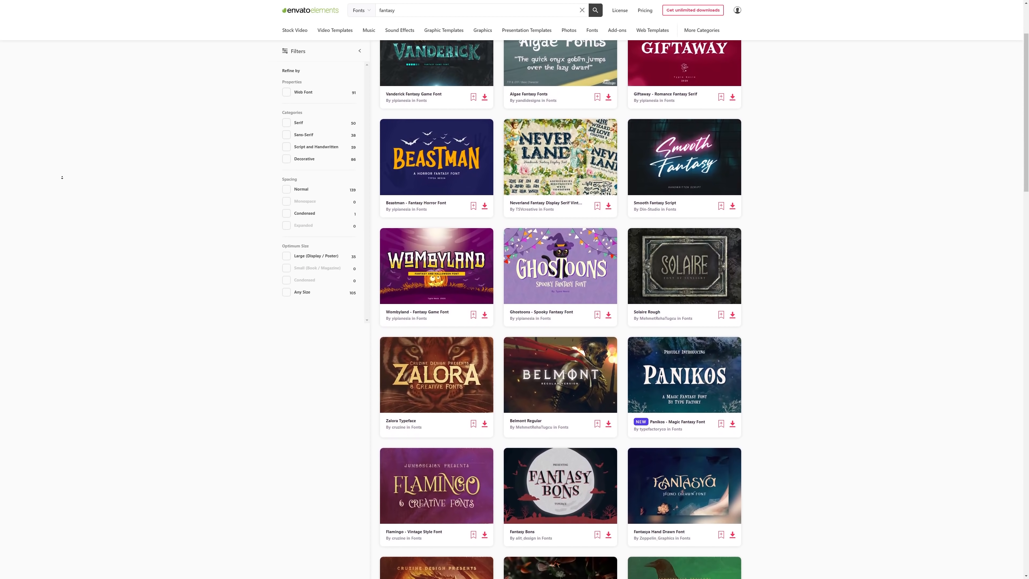
scroll(62, 177, "down", 3)
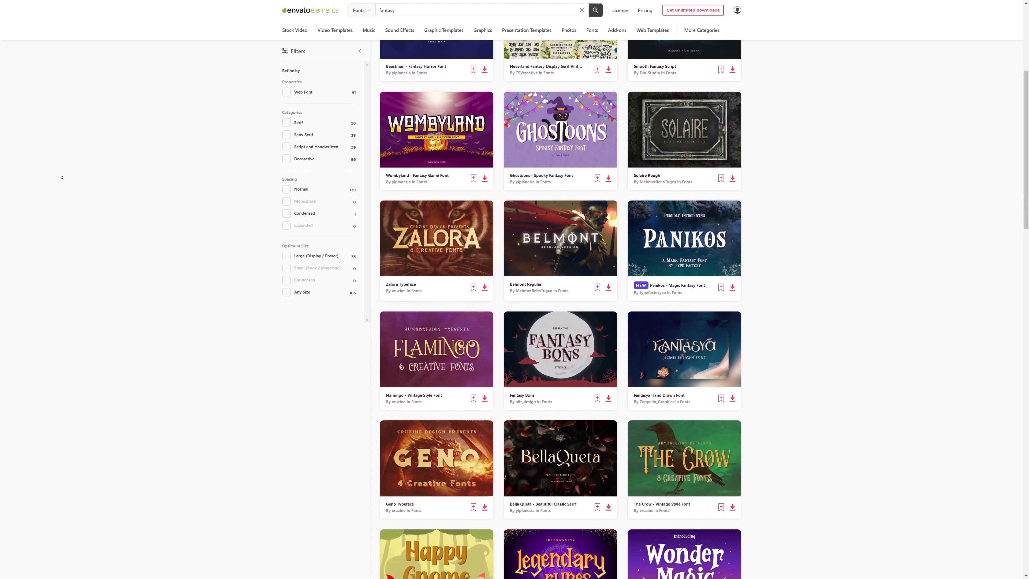